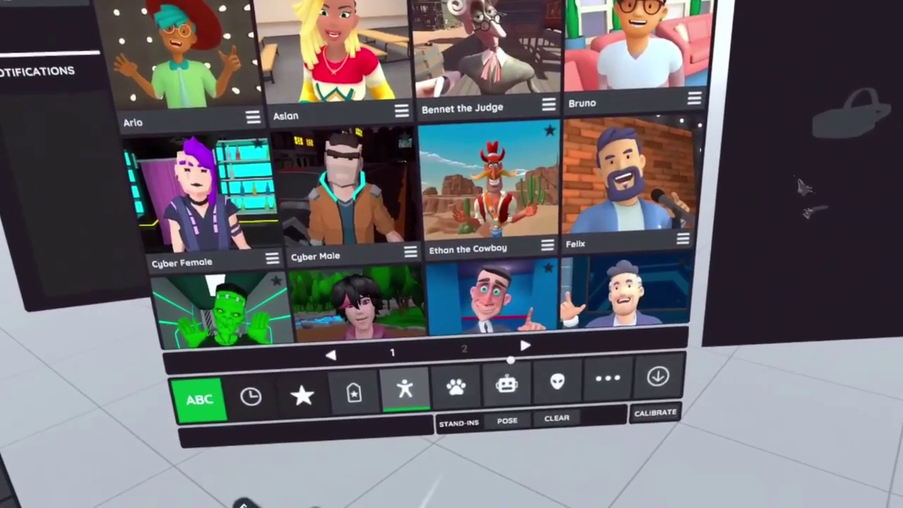
Step: Scroll the humanoid character grid down past Jasmine and Miko, then back up to Arlo and Aslan
{"action": "scroll", "coordinate": [402, 211], "scroll_direction": "down", "scroll_amount": 5}
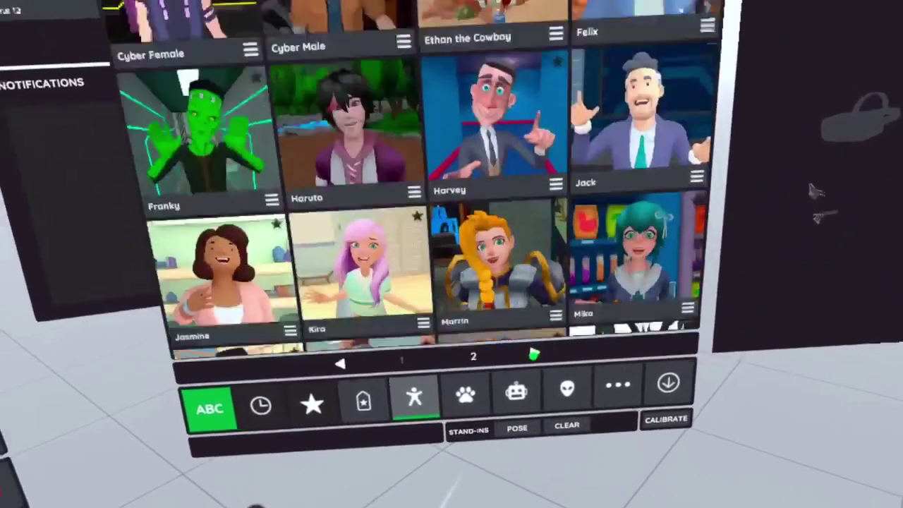
{"action": "scroll", "coordinate": [479, 246], "scroll_direction": "up", "scroll_amount": 5}
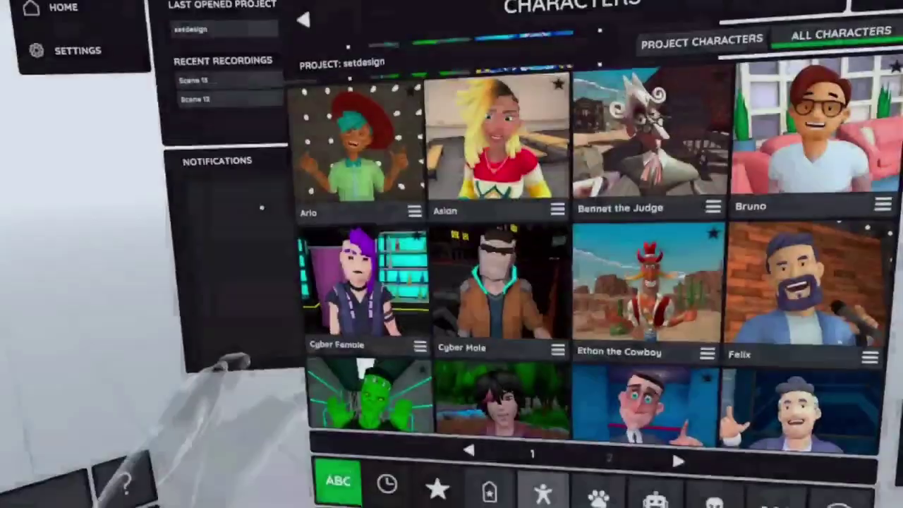
Step: Preview Franky, then go to page 2 and preview the green zombie character
{"action": "left_click", "coordinate": [358, 384]}
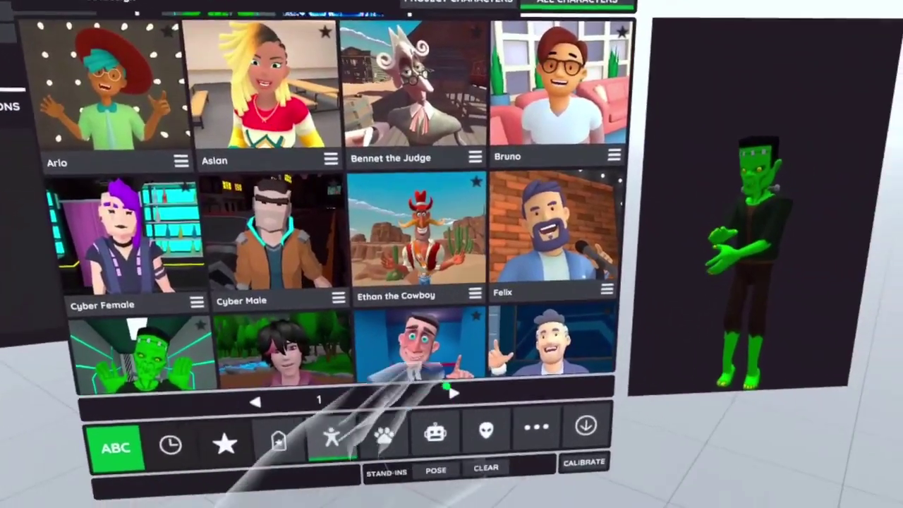
{"action": "left_click", "coordinate": [452, 393]}
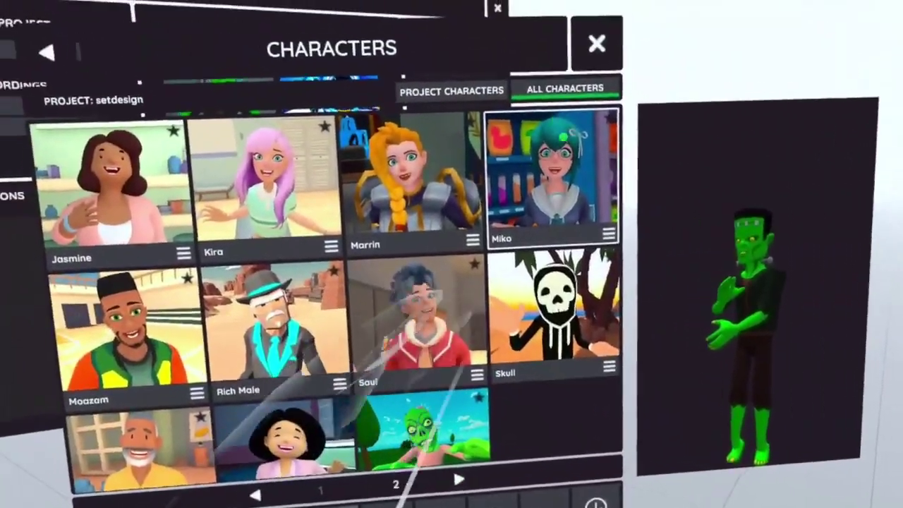
{"action": "left_click", "coordinate": [553, 317]}
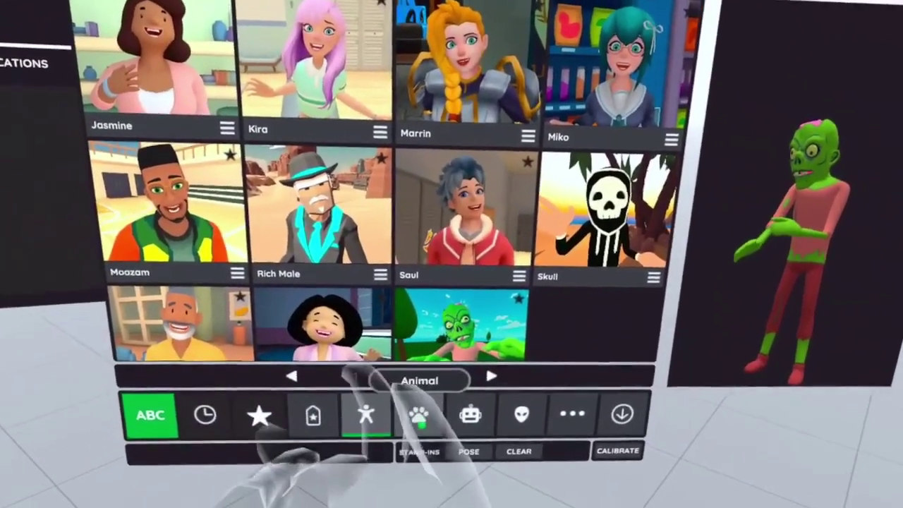
Step: Browse the animal, robot and alien character categories in turn
{"action": "left_click", "coordinate": [409, 413]}
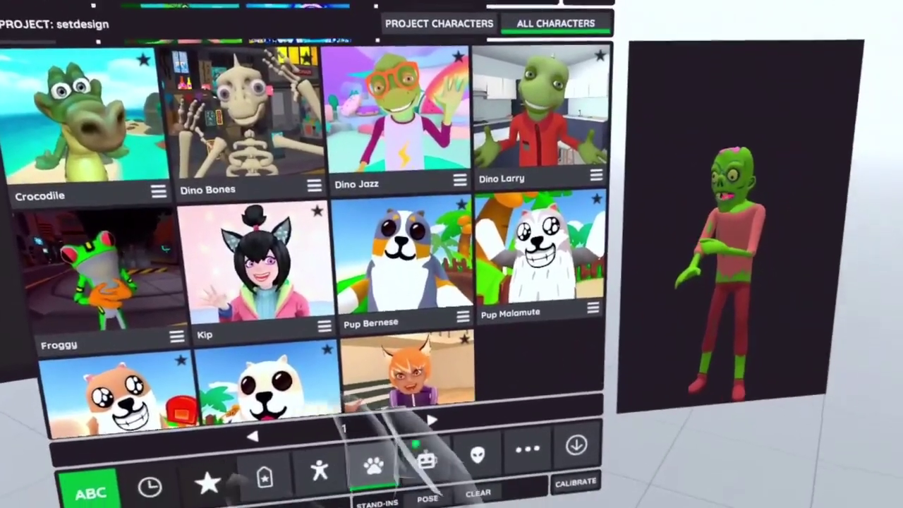
{"action": "left_click", "coordinate": [500, 502]}
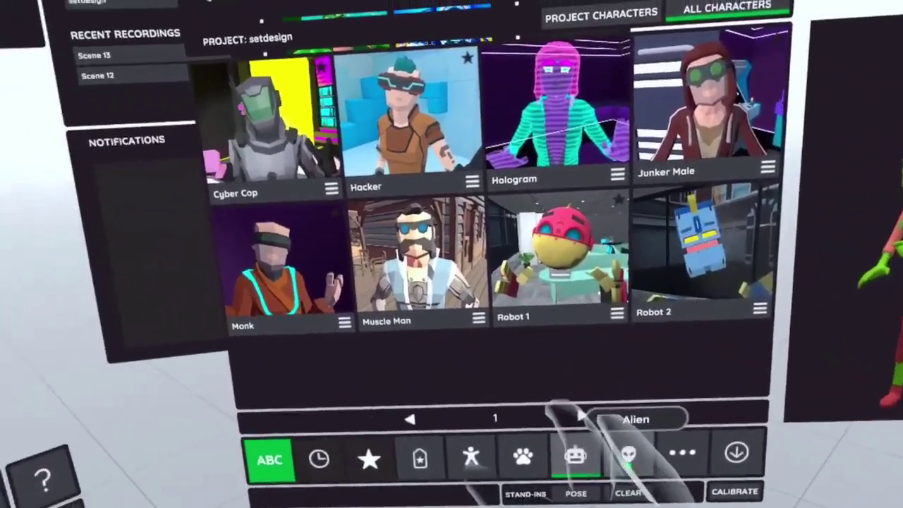
{"action": "left_click", "coordinate": [641, 488]}
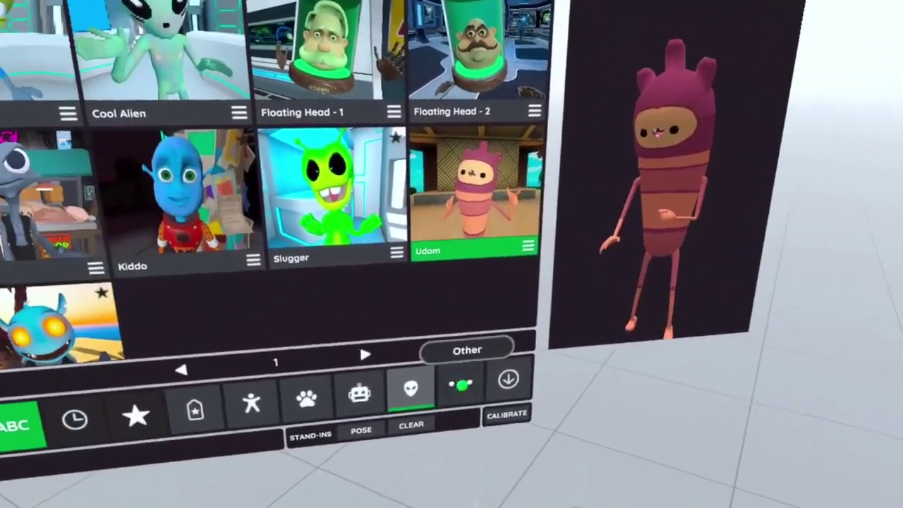
Step: Preview Butter, Carrot Kid and Cool Banana in Other, then list the Imported avatars
{"action": "left_click", "coordinate": [257, 488]}
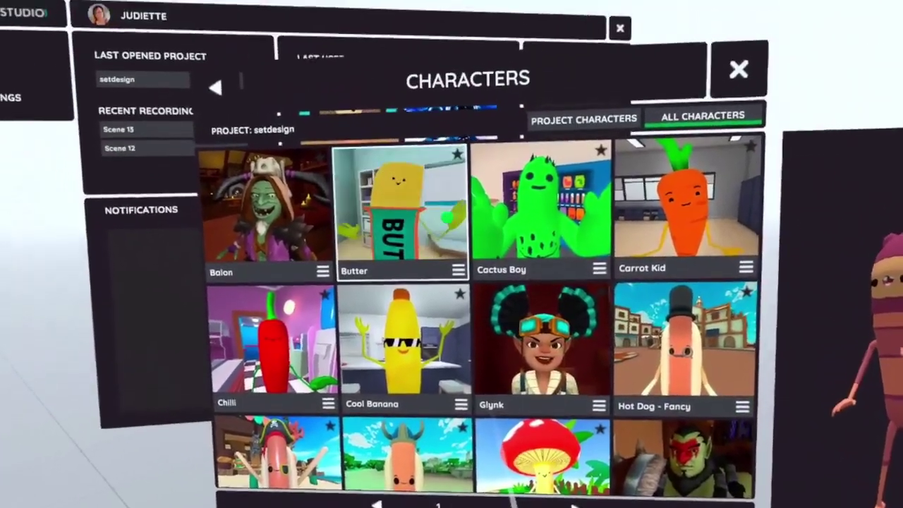
{"action": "left_click", "coordinate": [381, 148]}
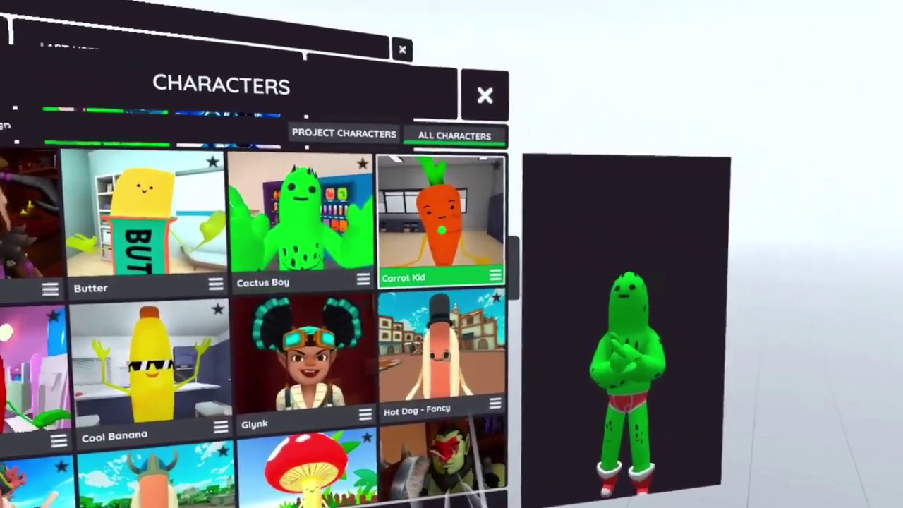
{"action": "left_click", "coordinate": [441, 230]}
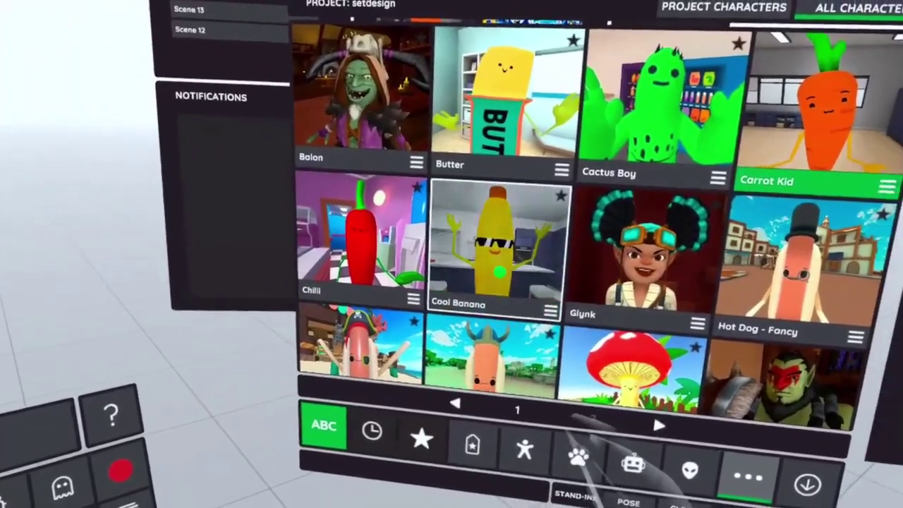
{"action": "left_click", "coordinate": [437, 254]}
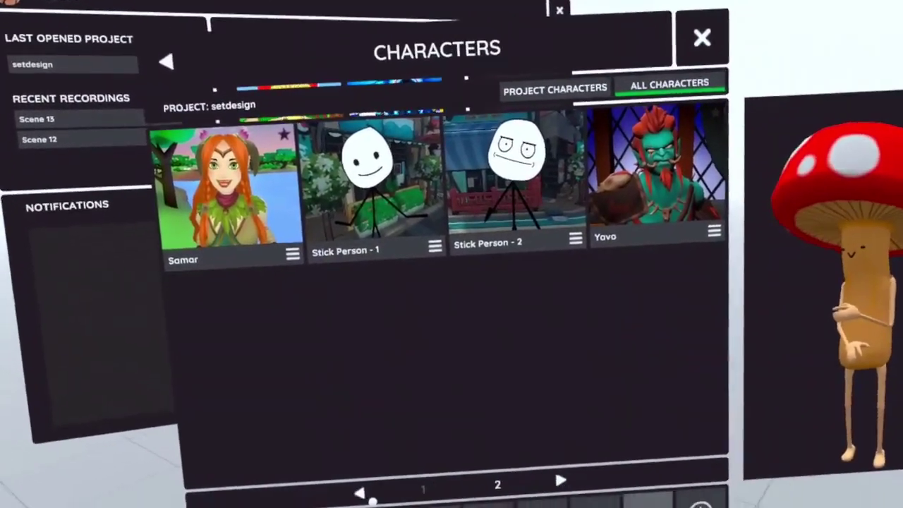
{"action": "left_click", "coordinate": [361, 494]}
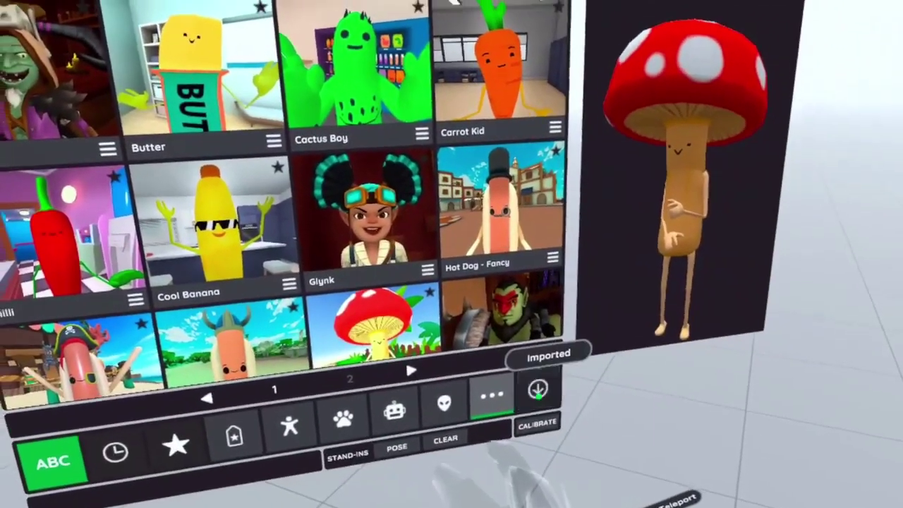
{"action": "left_click", "coordinate": [538, 390]}
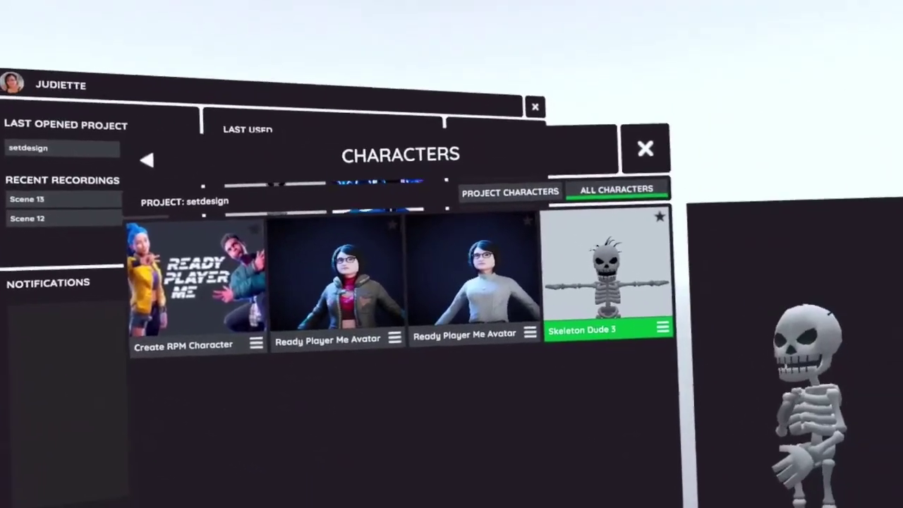
Step: Replace the Characters library with the Props library showing All Props
{"action": "left_click", "coordinate": [591, 106]}
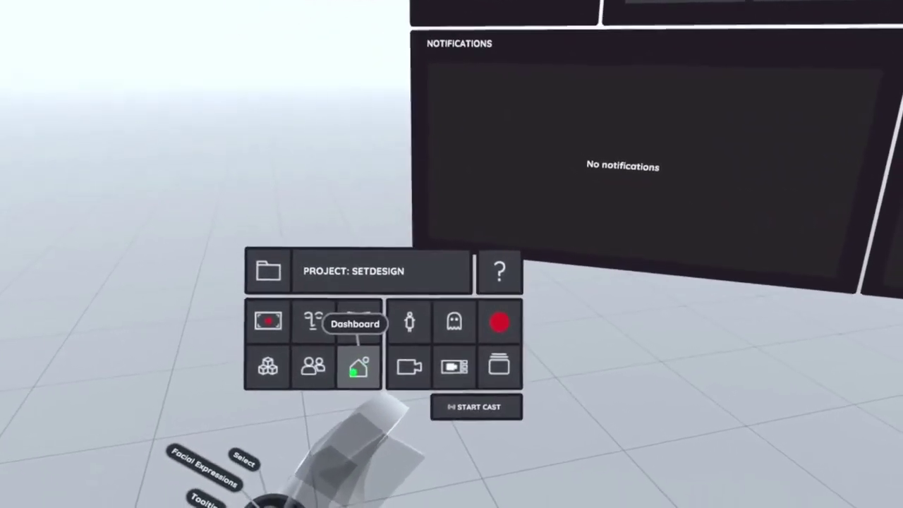
{"action": "left_click", "coordinate": [268, 365]}
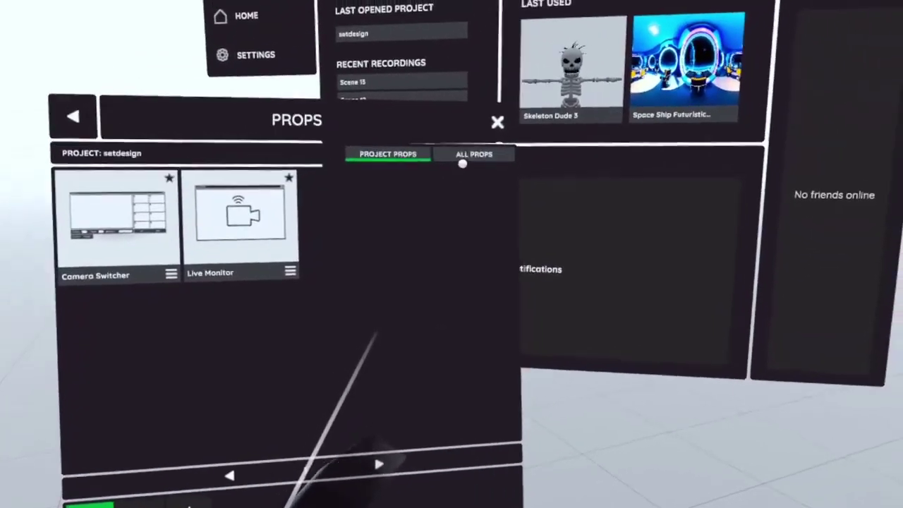
{"action": "left_click", "coordinate": [462, 162]}
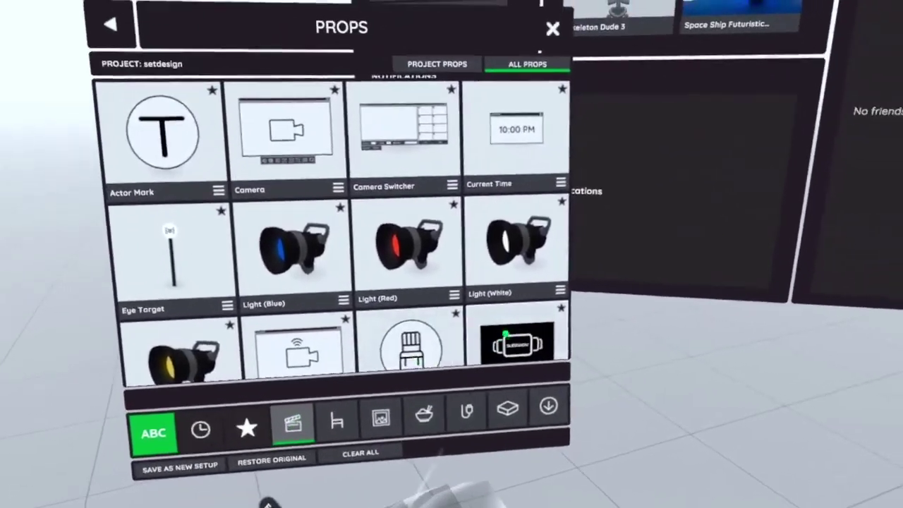
Step: Filter props to furniture and scroll from benches and chairs down to Table (Picnic)
{"action": "scroll", "coordinate": [505, 334], "scroll_direction": "down", "scroll_amount": 5}
{"action": "scroll", "coordinate": [433, 252], "scroll_direction": "up", "scroll_amount": 4}
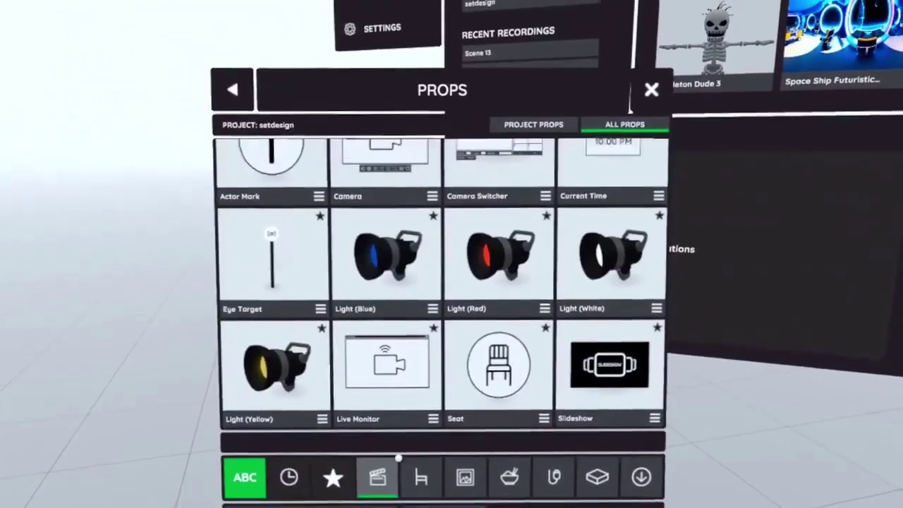
{"action": "left_click", "coordinate": [417, 477]}
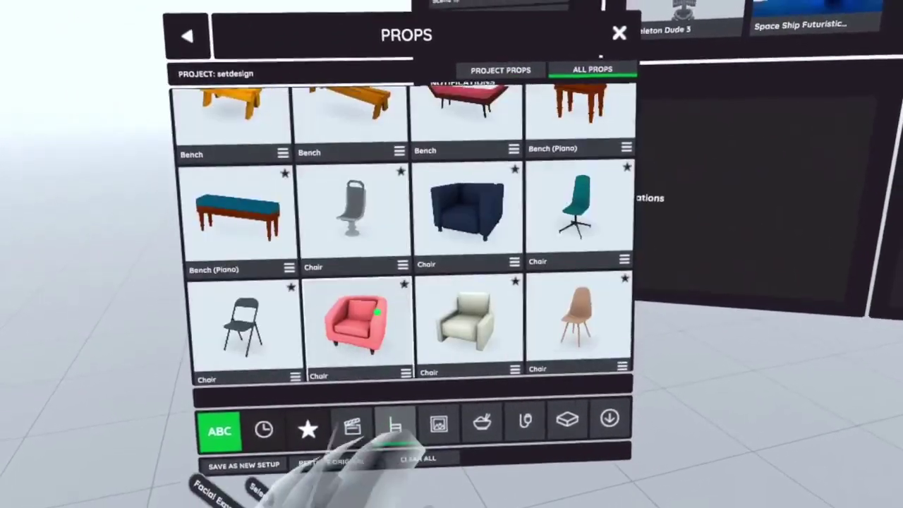
{"action": "scroll", "coordinate": [378, 311], "scroll_direction": "up", "scroll_amount": 2}
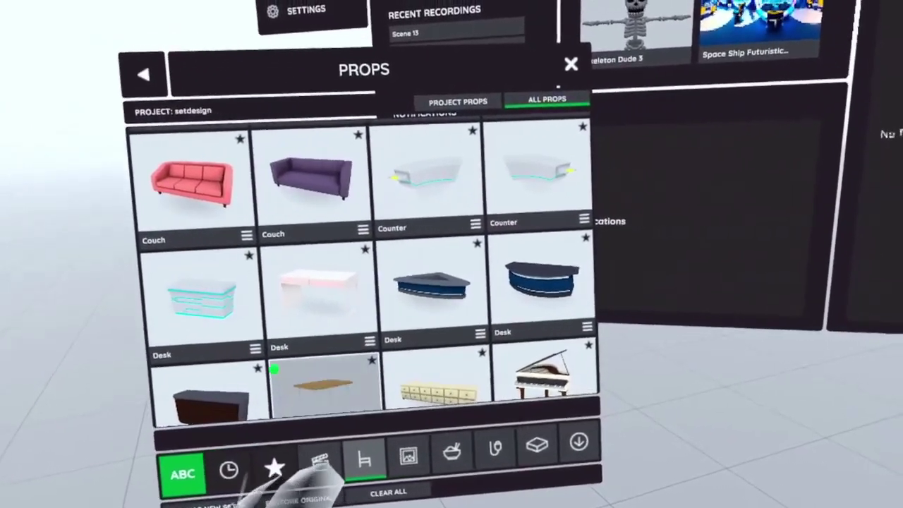
{"action": "scroll", "coordinate": [273, 368], "scroll_direction": "down", "scroll_amount": 2}
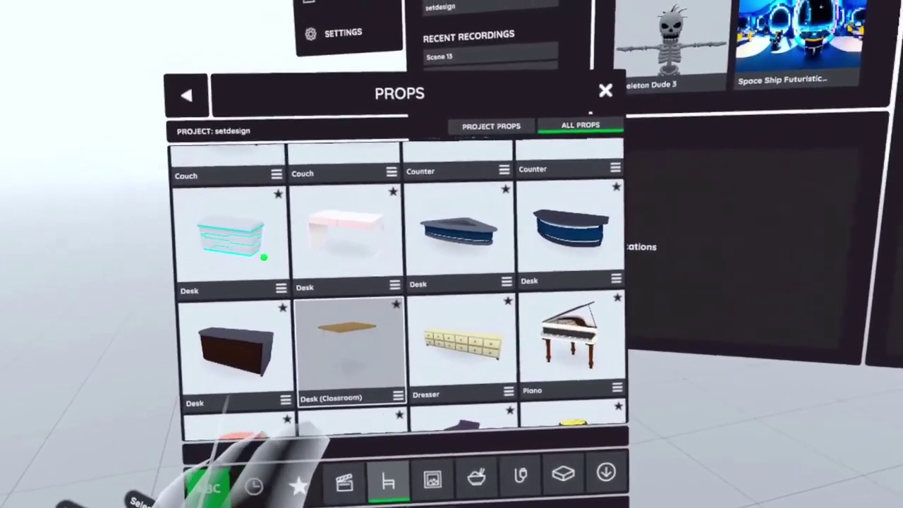
{"action": "scroll", "coordinate": [318, 345], "scroll_direction": "down", "scroll_amount": 2}
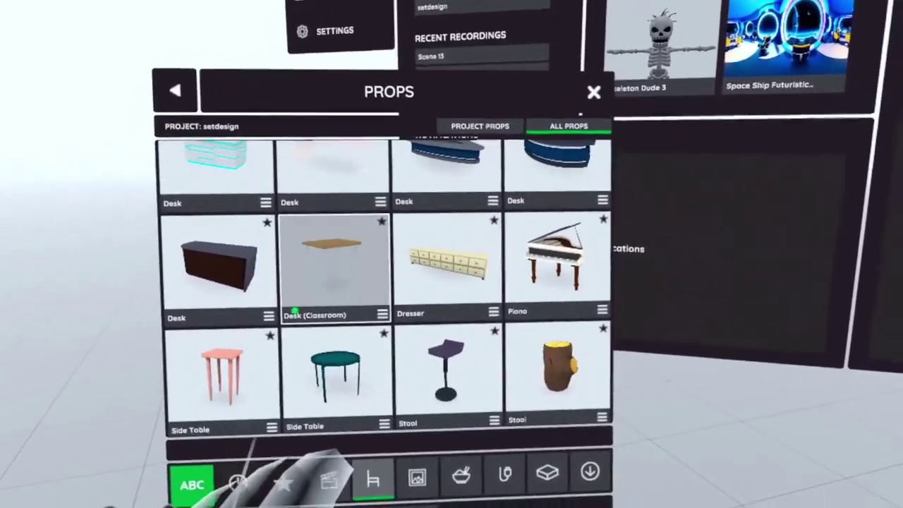
{"action": "scroll", "coordinate": [328, 342], "scroll_direction": "down", "scroll_amount": 2}
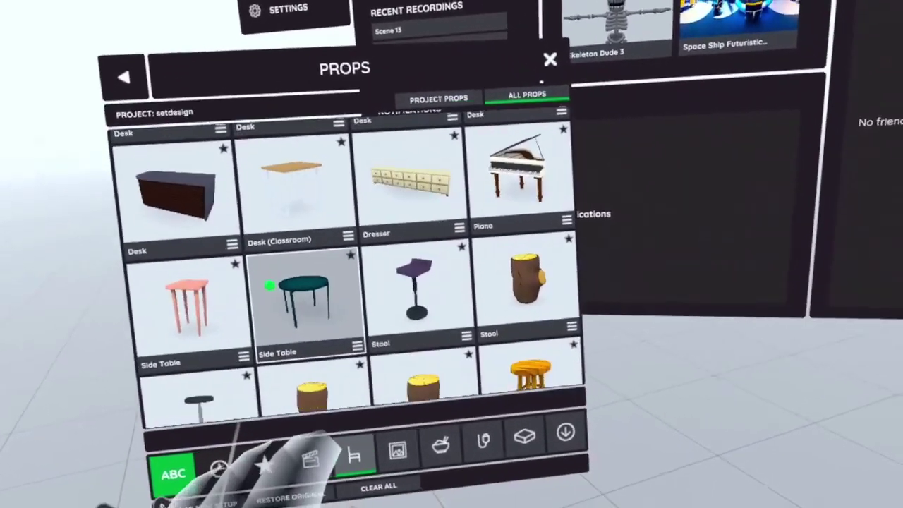
{"action": "scroll", "coordinate": [248, 316], "scroll_direction": "down", "scroll_amount": 2}
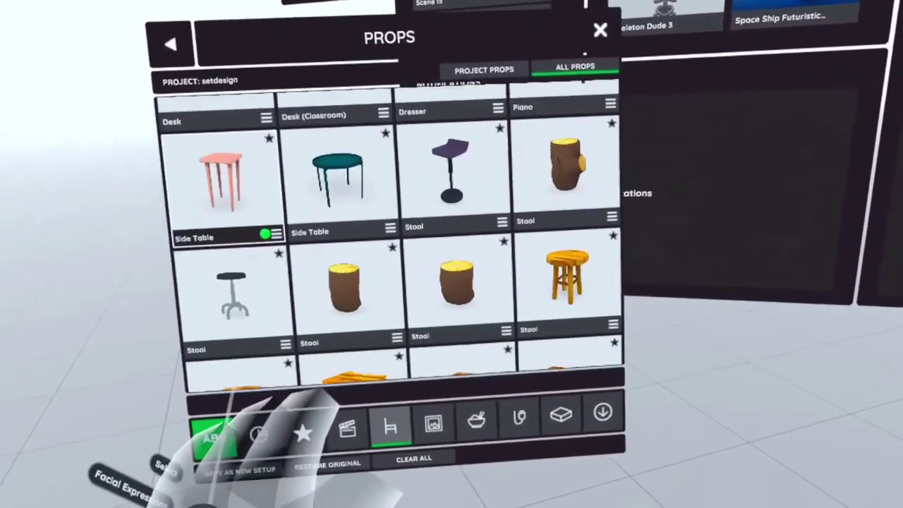
{"action": "scroll", "coordinate": [339, 296], "scroll_direction": "down", "scroll_amount": 2}
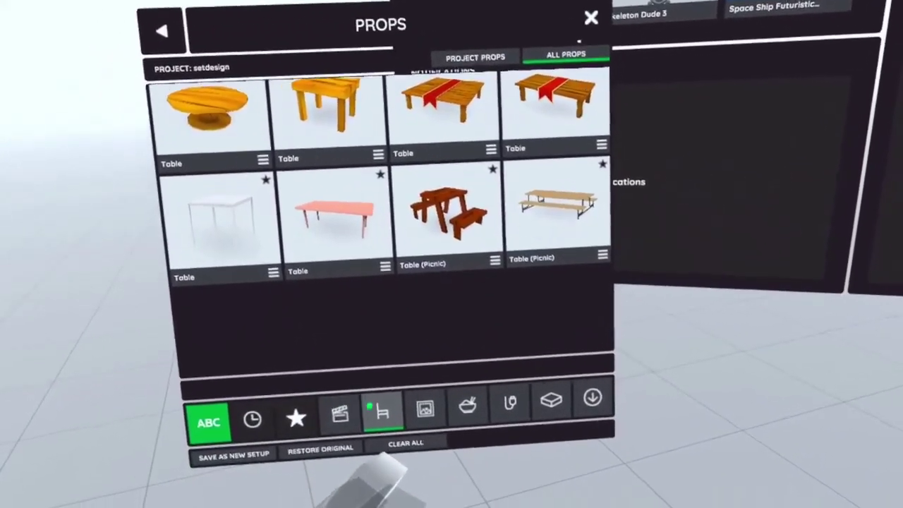
Step: Show the decor props and scroll down through the list
{"action": "left_click", "coordinate": [391, 404]}
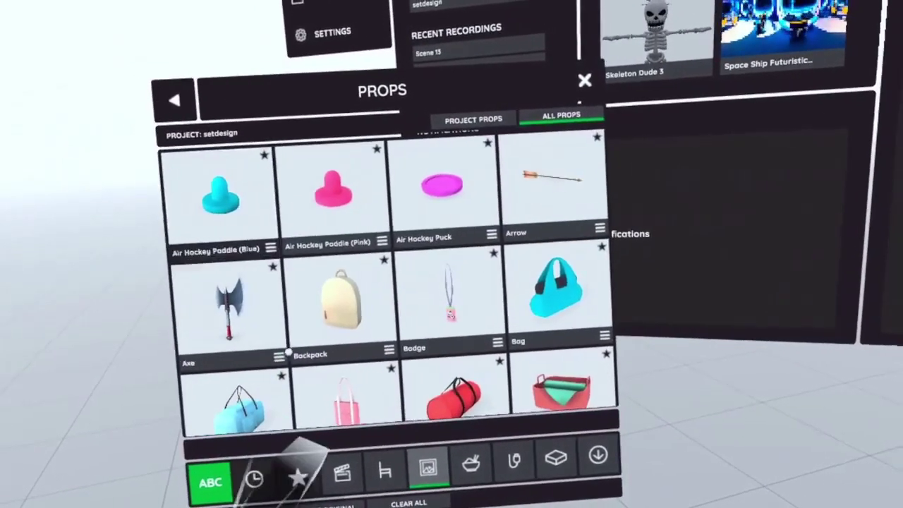
{"action": "scroll", "coordinate": [286, 373], "scroll_direction": "down", "scroll_amount": 2}
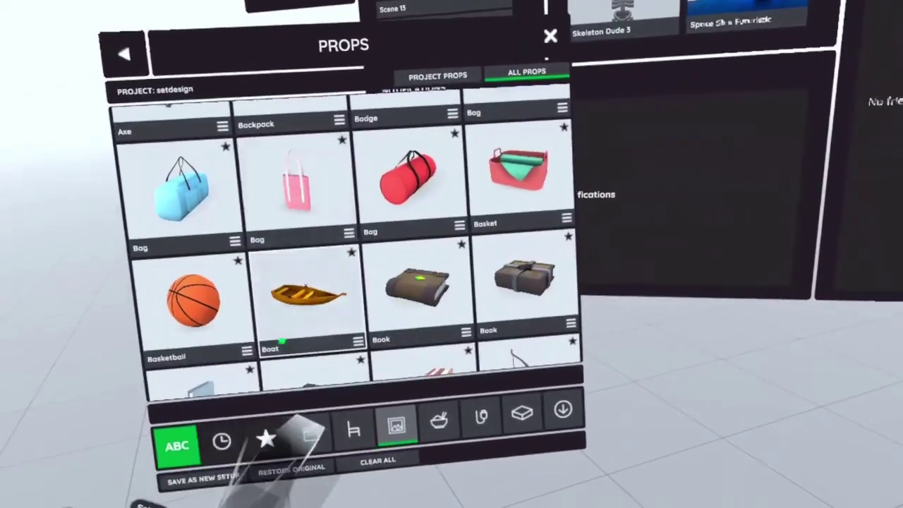
{"action": "scroll", "coordinate": [374, 282], "scroll_direction": "down", "scroll_amount": 1}
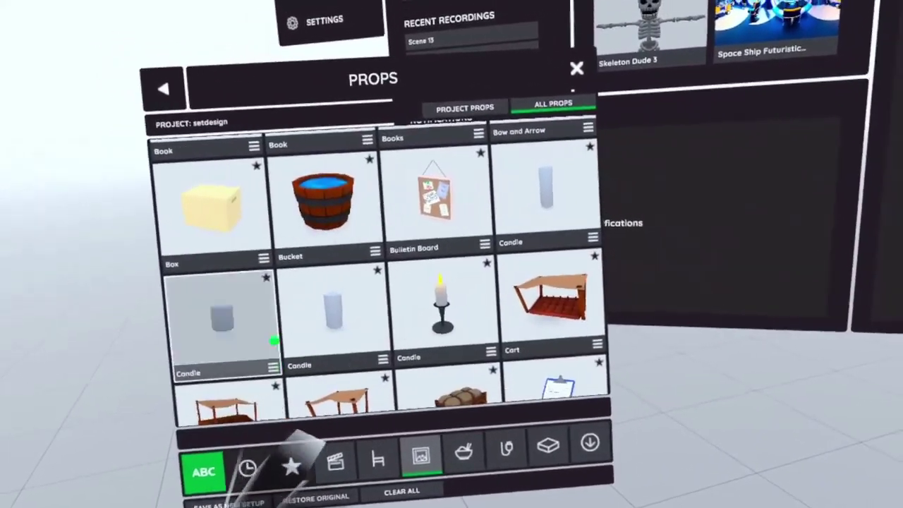
{"action": "scroll", "coordinate": [265, 325], "scroll_direction": "down", "scroll_amount": 4}
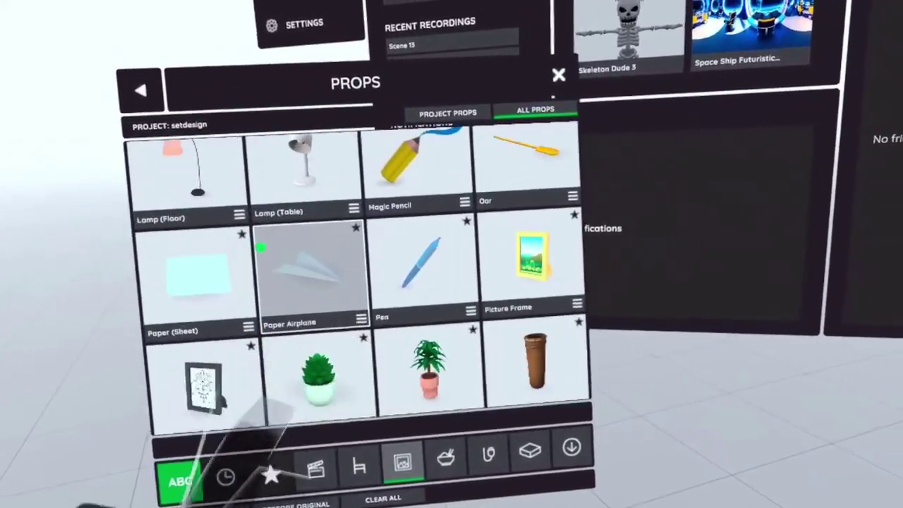
{"action": "scroll", "coordinate": [353, 247], "scroll_direction": "down", "scroll_amount": 2}
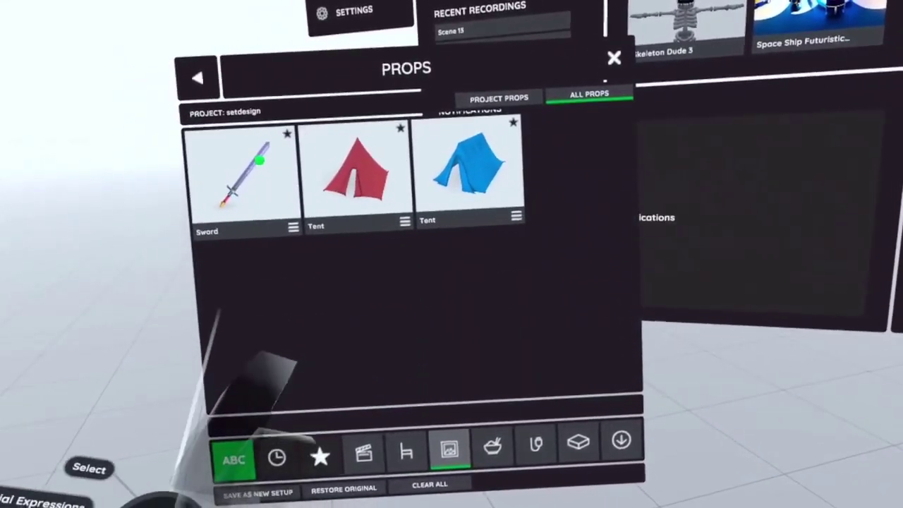
Step: Look through the food props, then filter to electronics such as DJ Booth and Television
{"action": "left_click", "coordinate": [455, 422]}
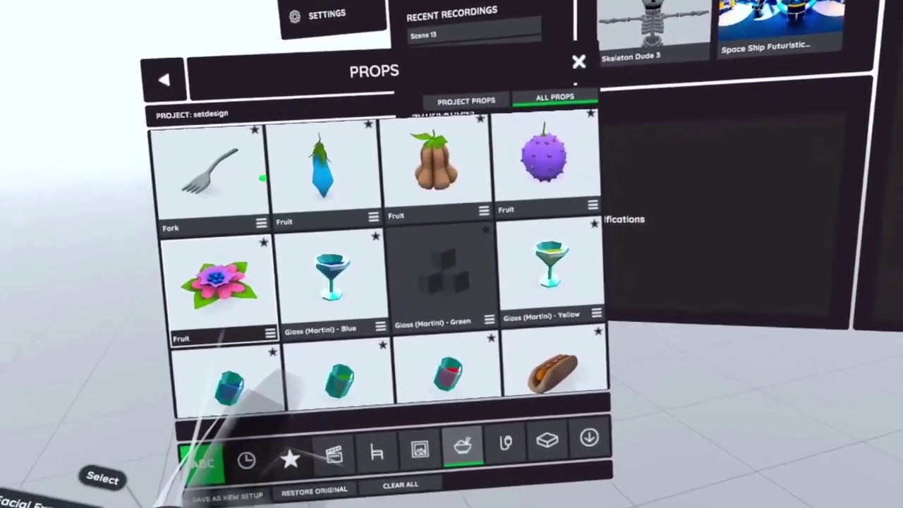
{"action": "scroll", "coordinate": [271, 330], "scroll_direction": "up", "scroll_amount": 3}
{"action": "scroll", "coordinate": [271, 329], "scroll_direction": "up", "scroll_amount": 5}
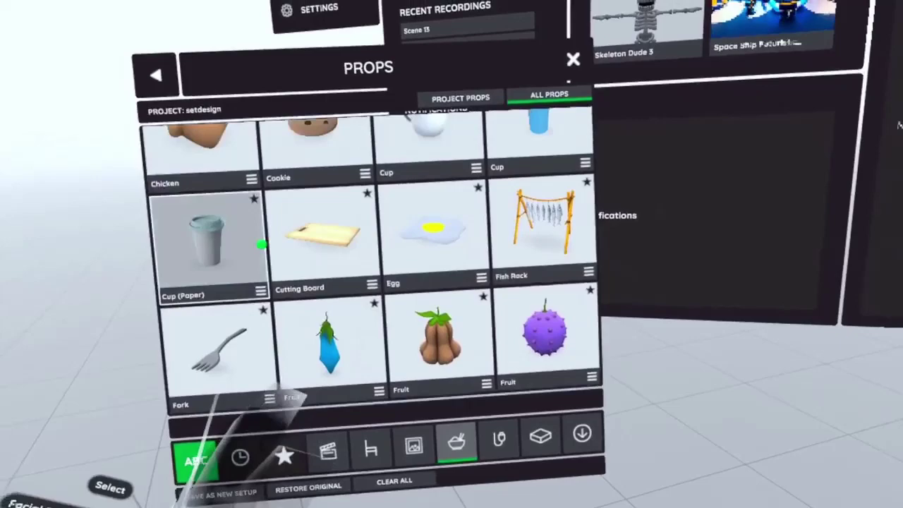
{"action": "scroll", "coordinate": [260, 189], "scroll_direction": "up", "scroll_amount": 2}
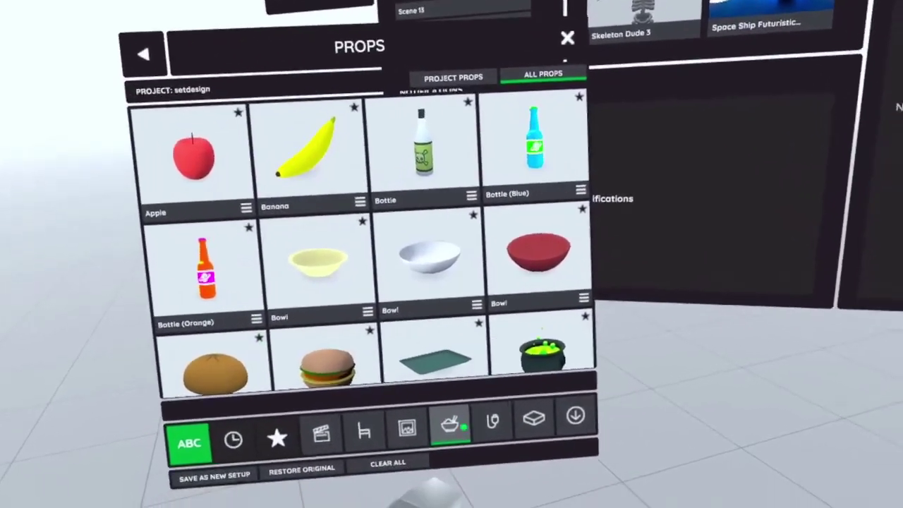
{"action": "left_click", "coordinate": [463, 424]}
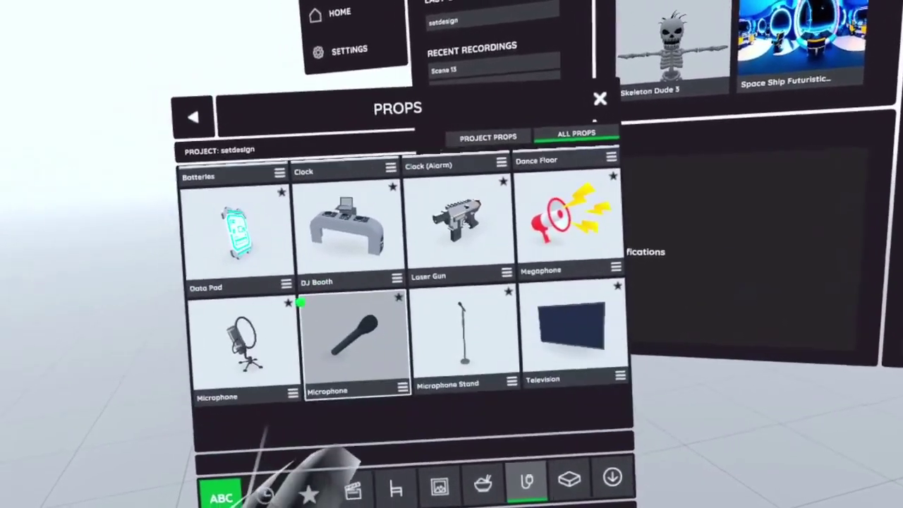
{"action": "left_click_drag", "start_coordinate": [306, 368], "coordinate": [282, 285]}
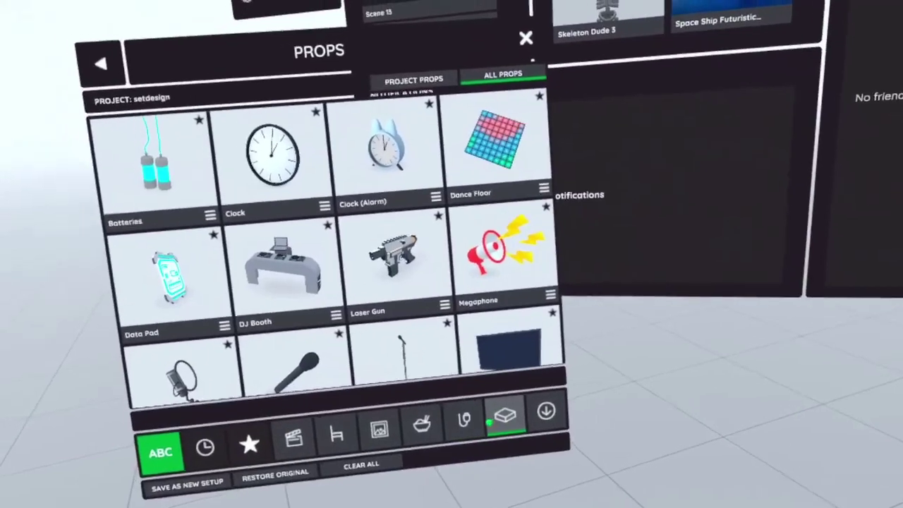
Step: Scroll through the Building Blocks props, then check the empty Imported props category
{"action": "left_click", "coordinate": [497, 418]}
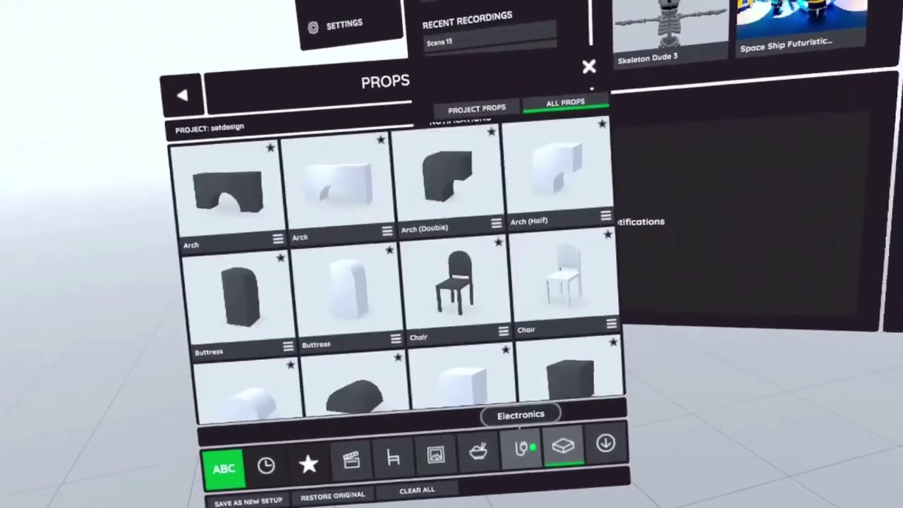
{"action": "scroll", "coordinate": [452, 344], "scroll_direction": "down", "scroll_amount": 10}
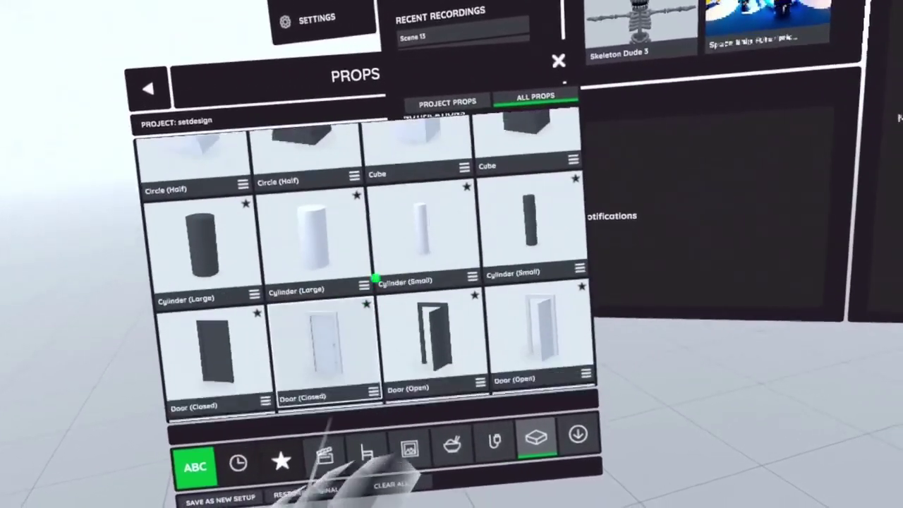
{"action": "scroll", "coordinate": [311, 292], "scroll_direction": "down", "scroll_amount": 3}
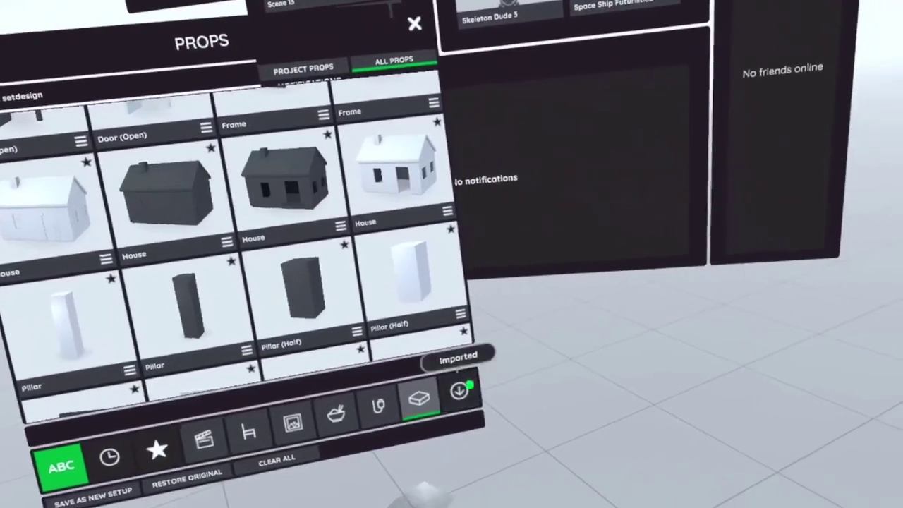
{"action": "left_click", "coordinate": [459, 390]}
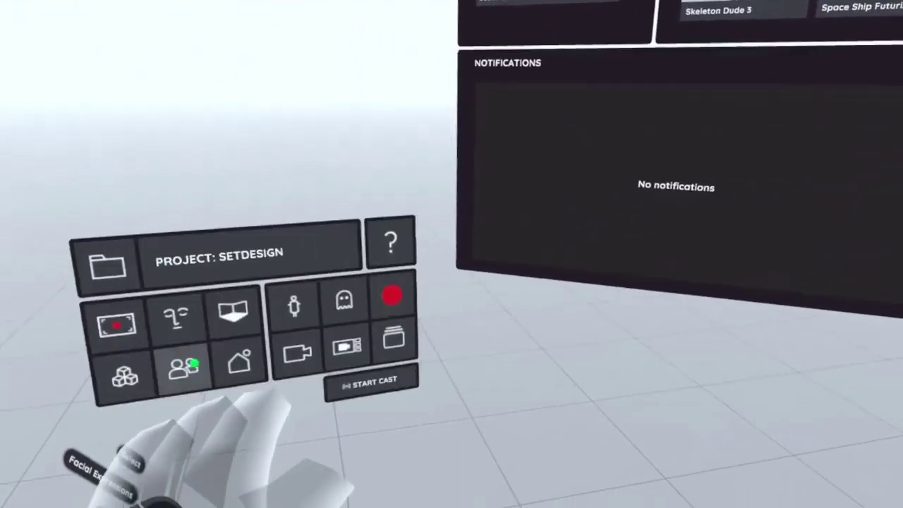
Step: Open the teleprompter controller and its list of scripts
{"action": "left_click", "coordinate": [419, 313]}
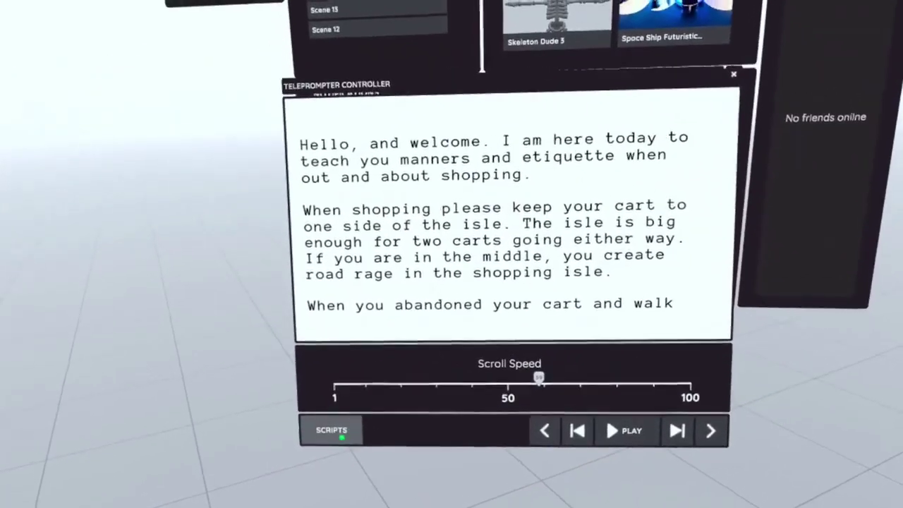
{"action": "left_click", "coordinate": [323, 441]}
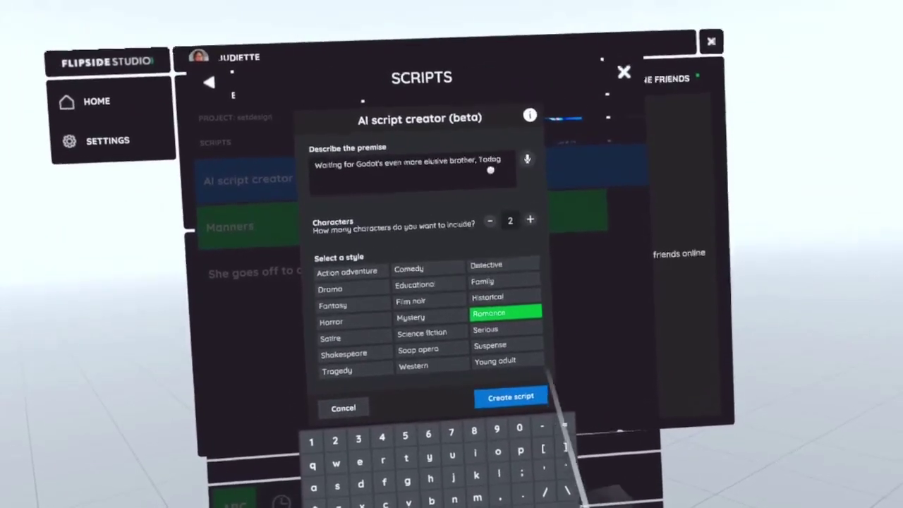
Step: Create a one-character Comedy script from the premise 'One person comedy act on womenhood'
{"action": "left_click", "coordinate": [341, 494]}
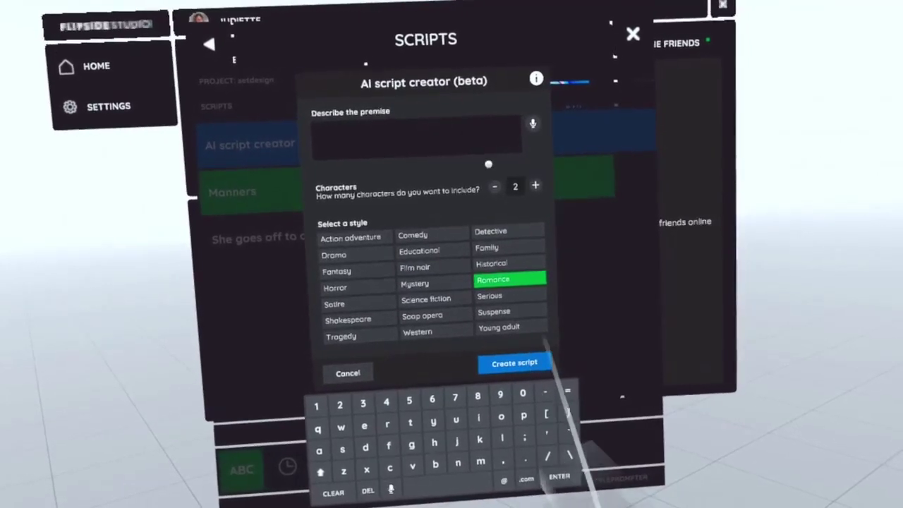
{"action": "left_click", "coordinate": [497, 189]}
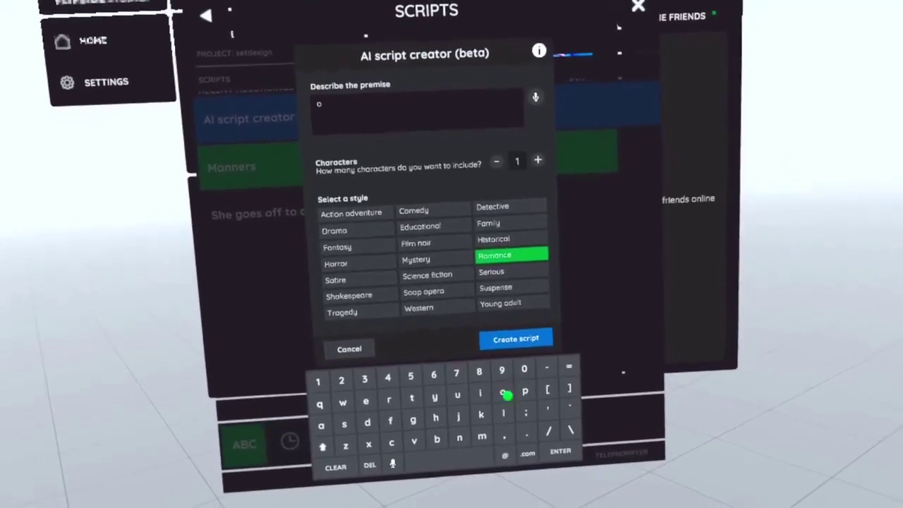
{"action": "type", "text": "on  comedy ac"}
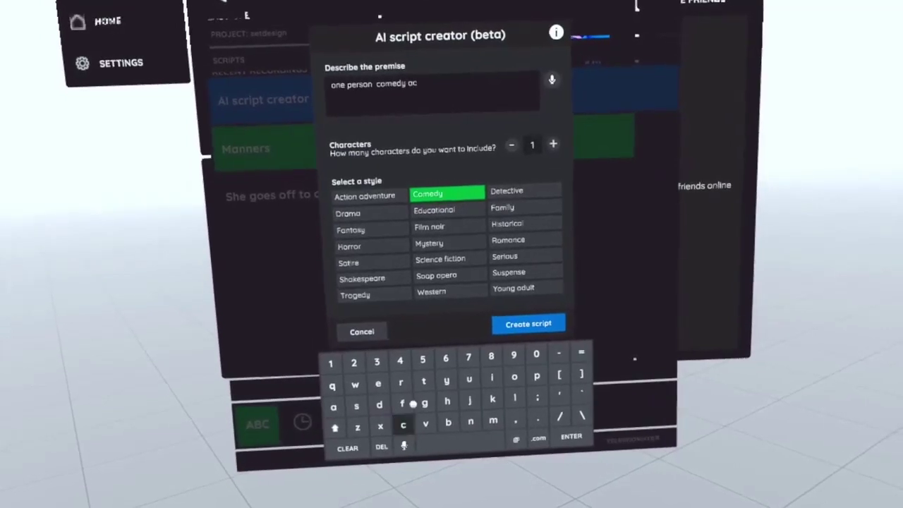
{"action": "left_click", "coordinate": [423, 385]}
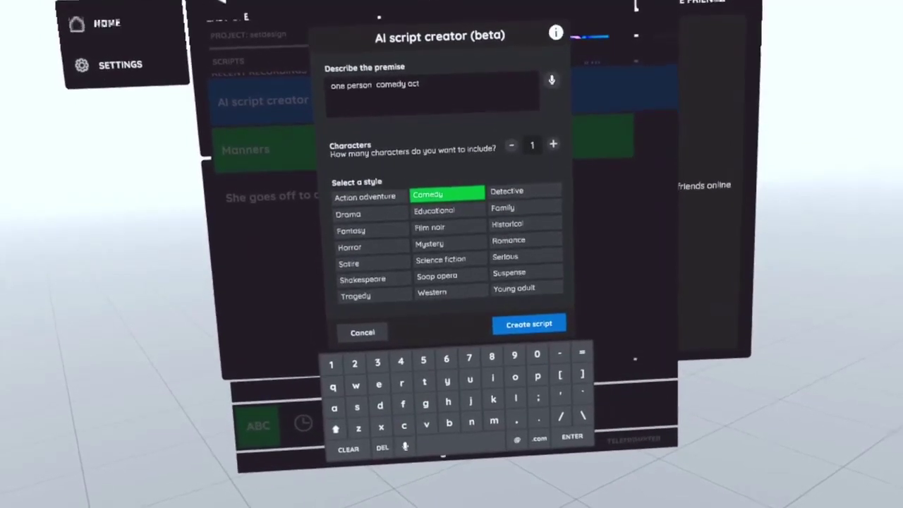
{"action": "type", "text": "on"}
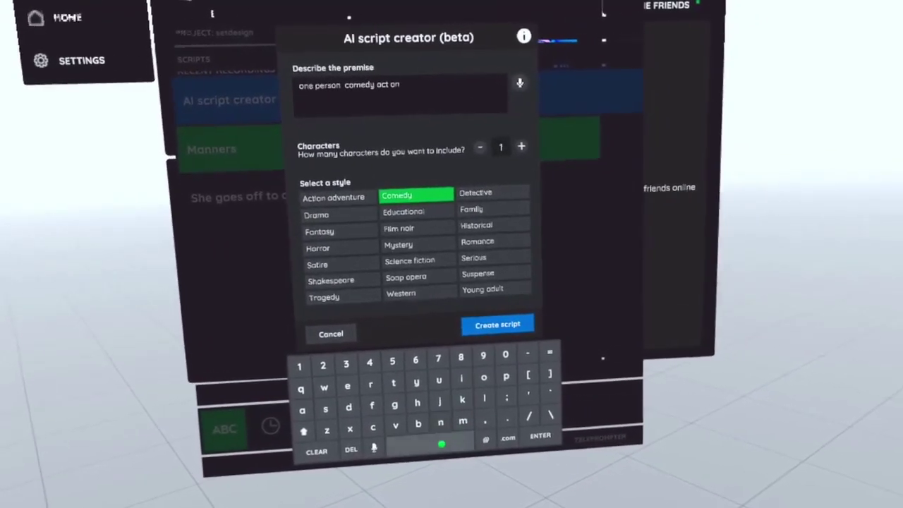
{"action": "type", "text": " wo"}
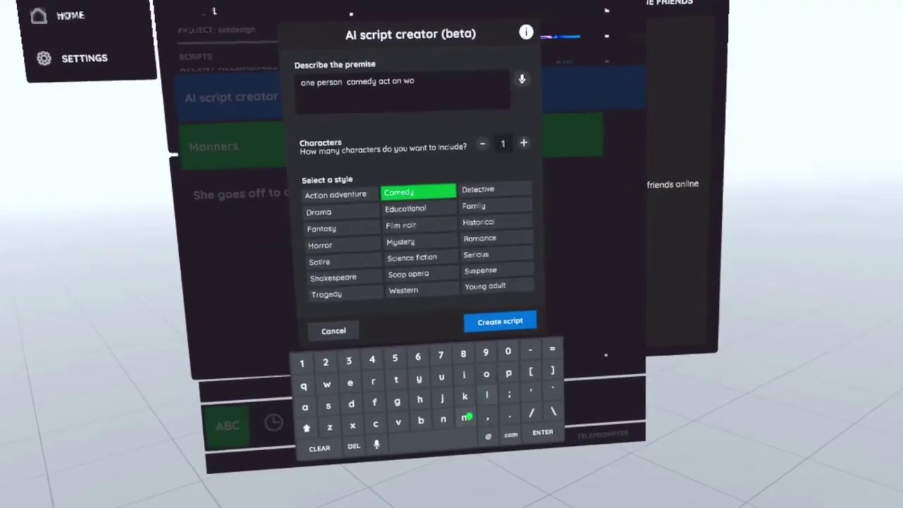
{"action": "type", "text": "men"}
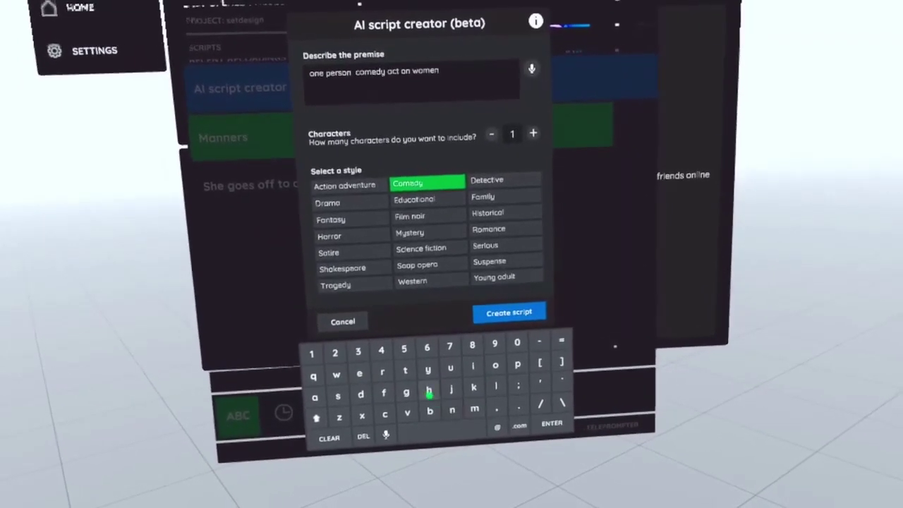
{"action": "type", "text": "hood"}
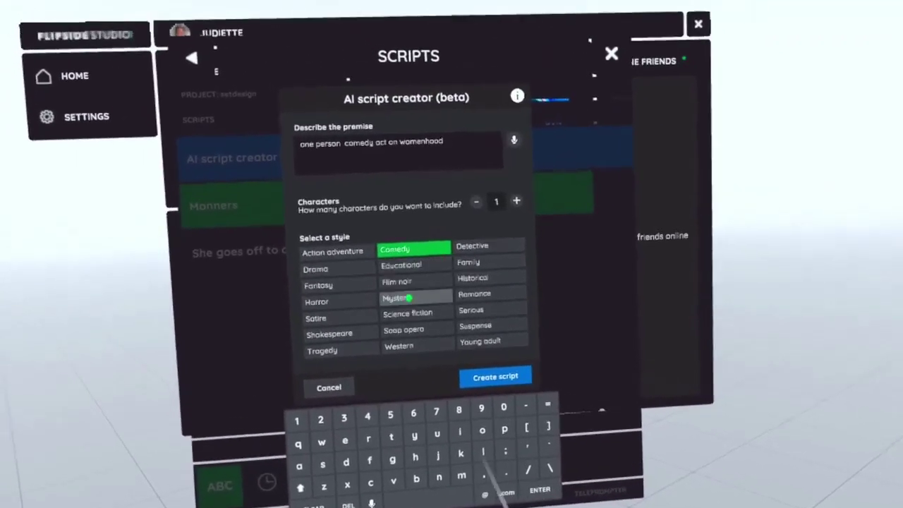
{"action": "left_click", "coordinate": [479, 377]}
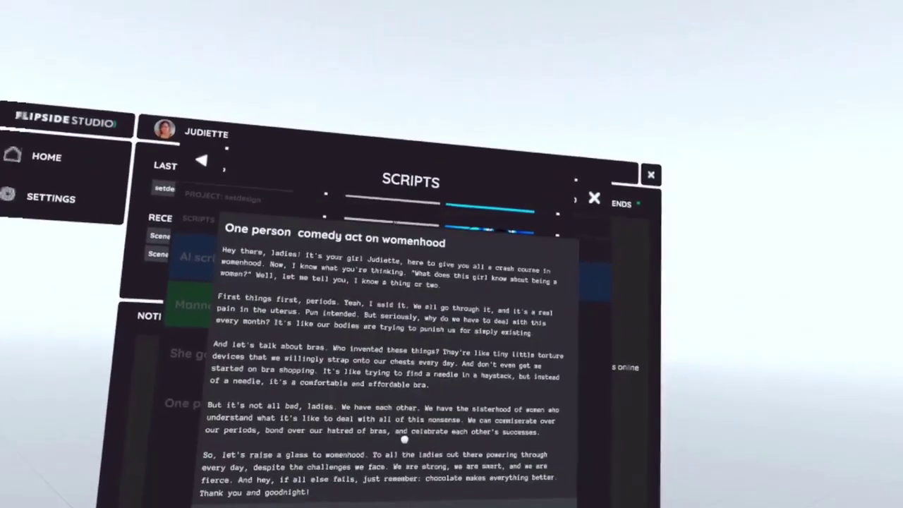
Step: Review the generated womenhood comedy script and load it into the teleprompter
{"action": "scroll", "coordinate": [402, 372], "scroll_direction": "down", "scroll_amount": 10}
{"action": "scroll", "coordinate": [447, 228], "scroll_direction": "up", "scroll_amount": 8}
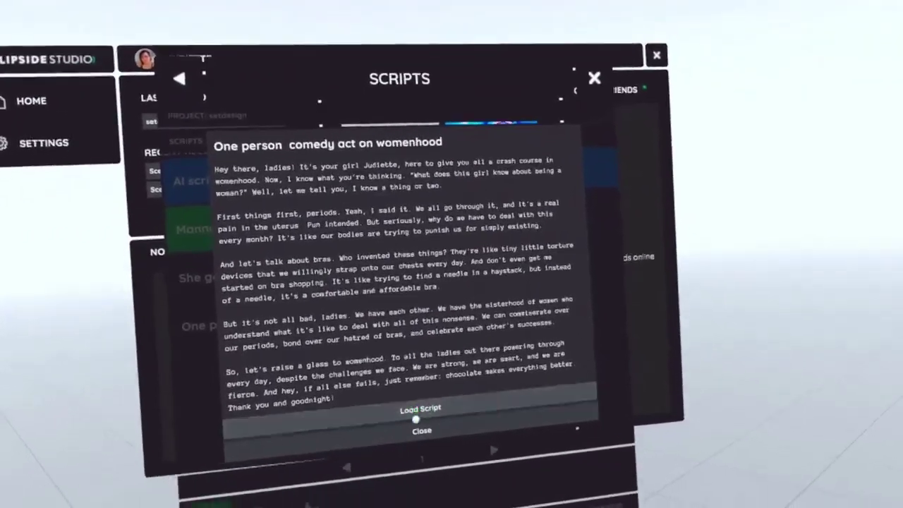
{"action": "left_click", "coordinate": [412, 441]}
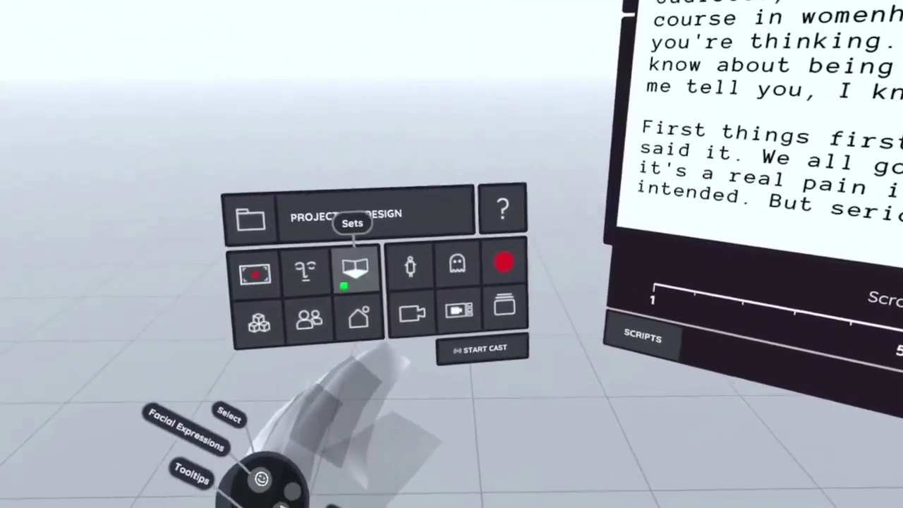
Step: Browse the full All Sets library and narrow it to the Indoor locations category
{"action": "left_click", "coordinate": [333, 271]}
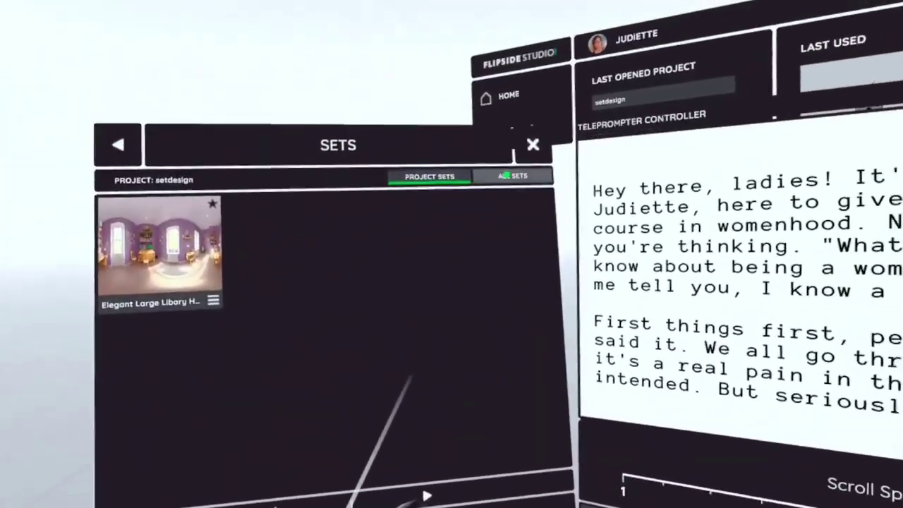
{"action": "left_click", "coordinate": [581, 134]}
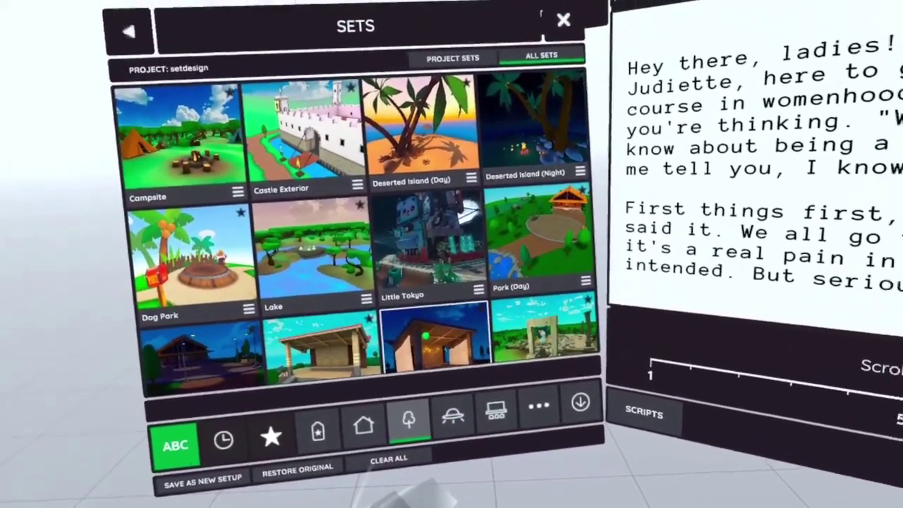
{"action": "scroll", "coordinate": [359, 226], "scroll_direction": "down", "scroll_amount": 2}
{"action": "scroll", "coordinate": [414, 231], "scroll_direction": "down", "scroll_amount": 2}
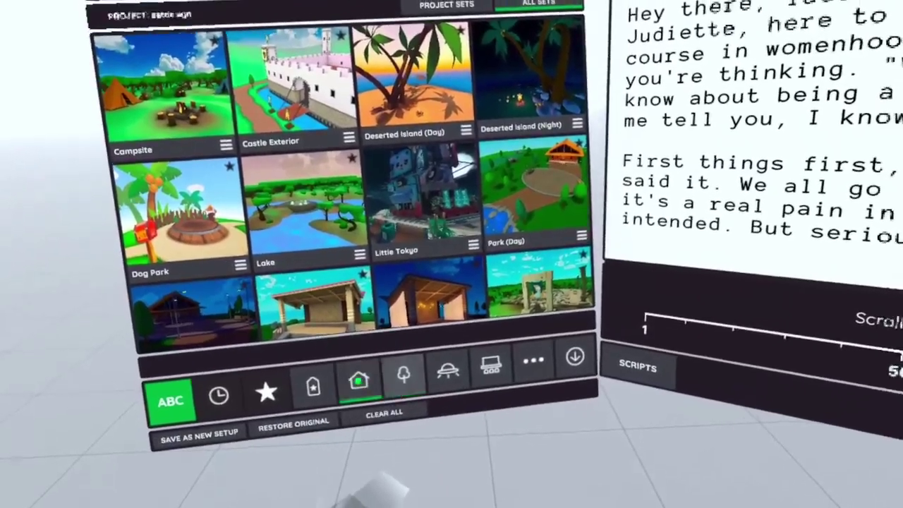
{"action": "left_click", "coordinate": [358, 381]}
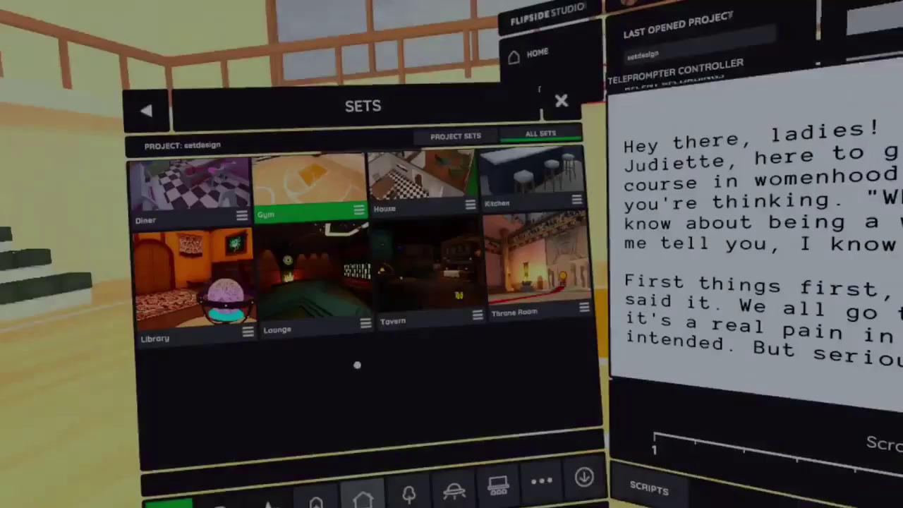
Step: Move from the indoor sets to the Stages category, listing Comedy Stage, Black Box Theatre and Neon Stage
{"action": "scroll", "coordinate": [431, 205], "scroll_direction": "up", "scroll_amount": 3}
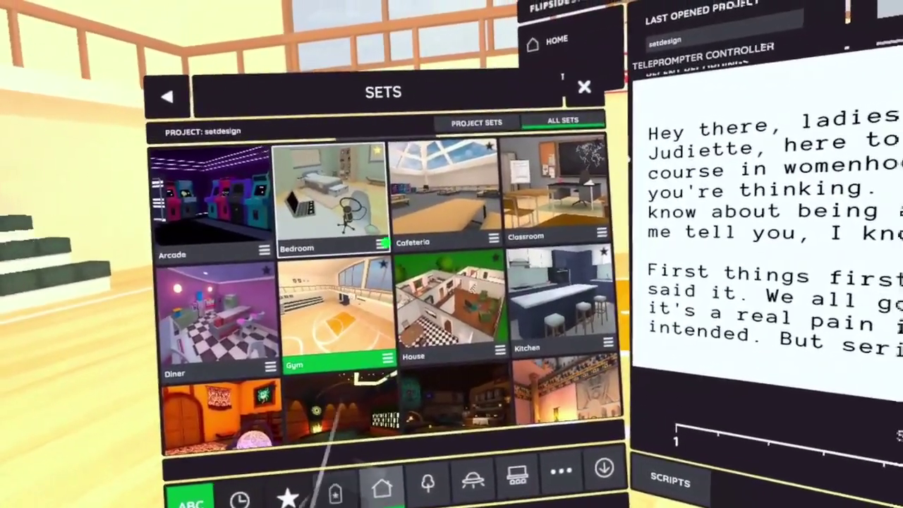
{"action": "scroll", "coordinate": [374, 282], "scroll_direction": "down", "scroll_amount": 5}
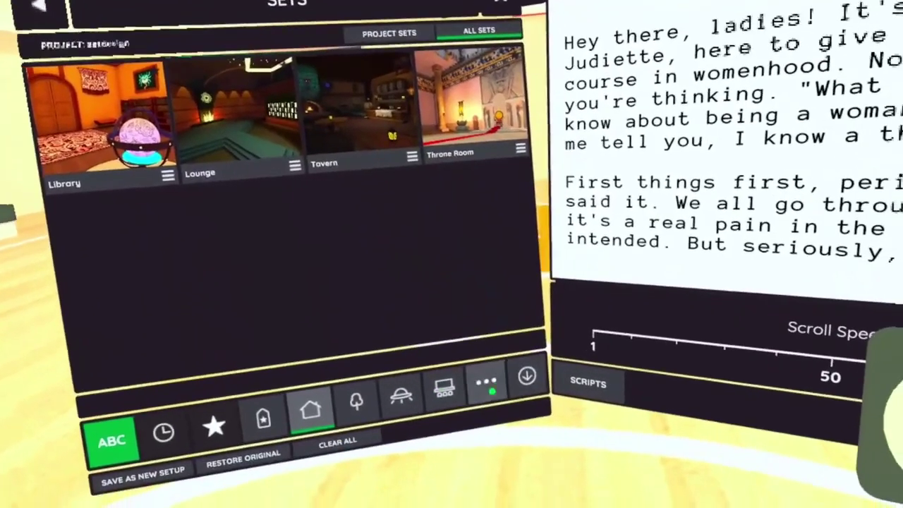
{"action": "left_click", "coordinate": [486, 383]}
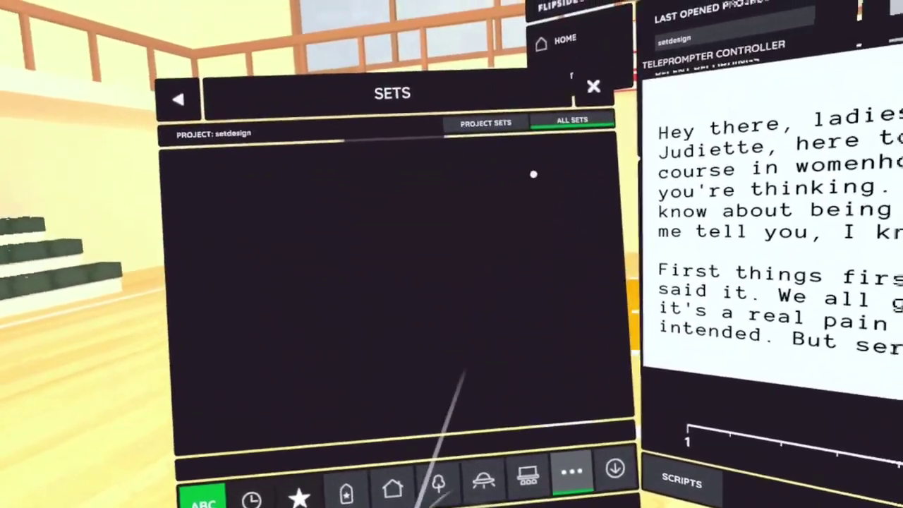
{"action": "left_click", "coordinate": [547, 124]}
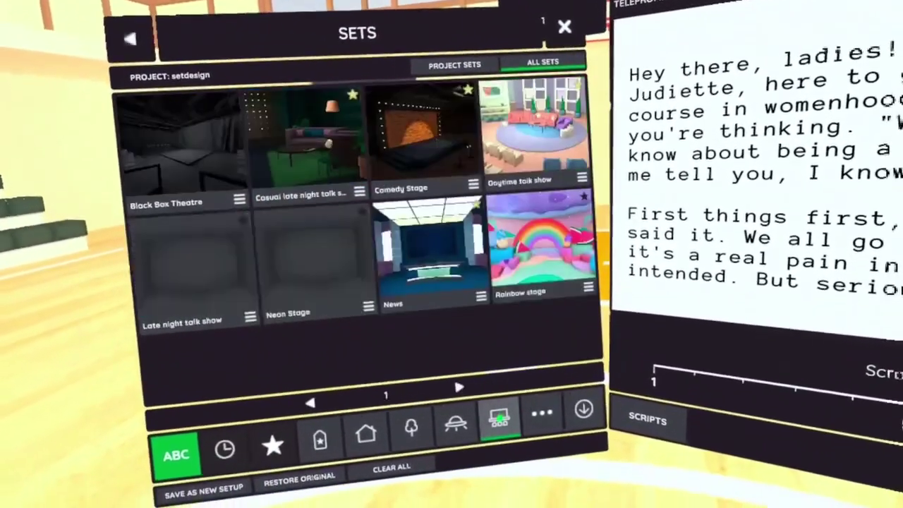